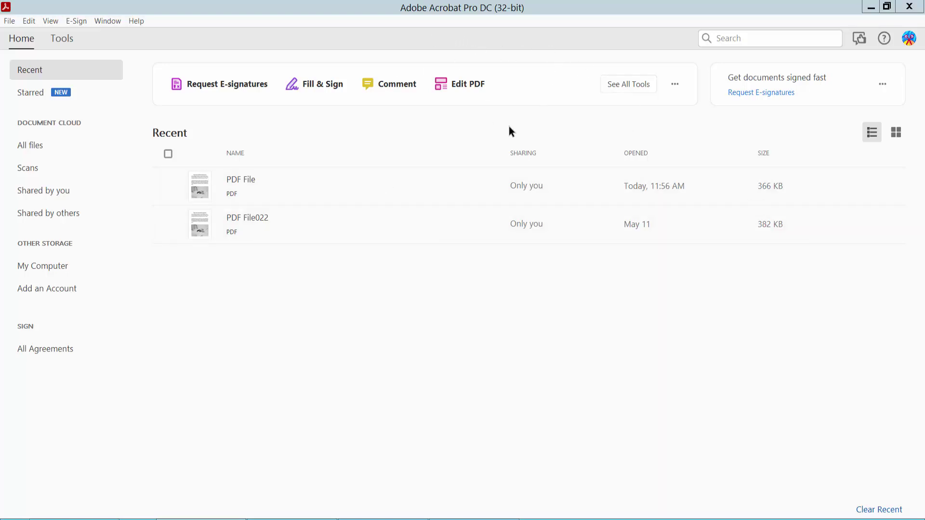
Step: Open the Create PDF tool from Tools and pick a single source file to convert
left_click(60, 39)
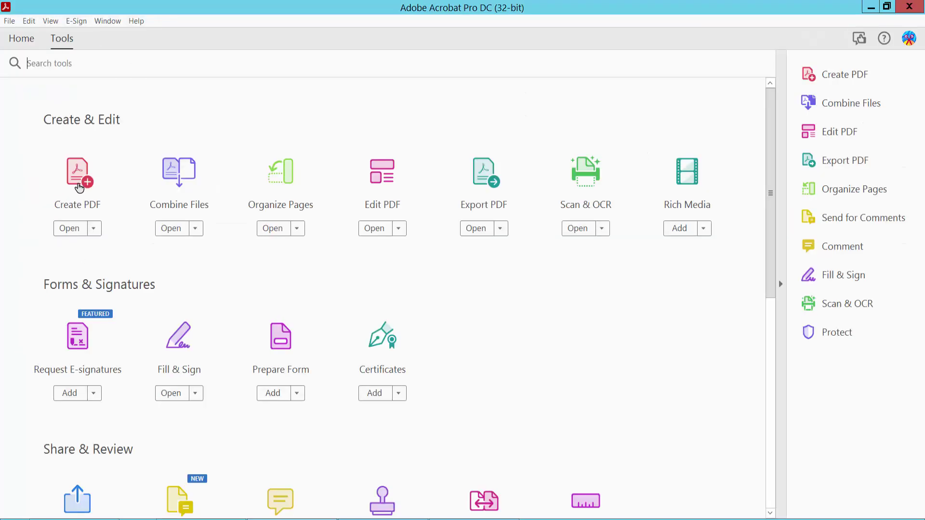
left_click(79, 179)
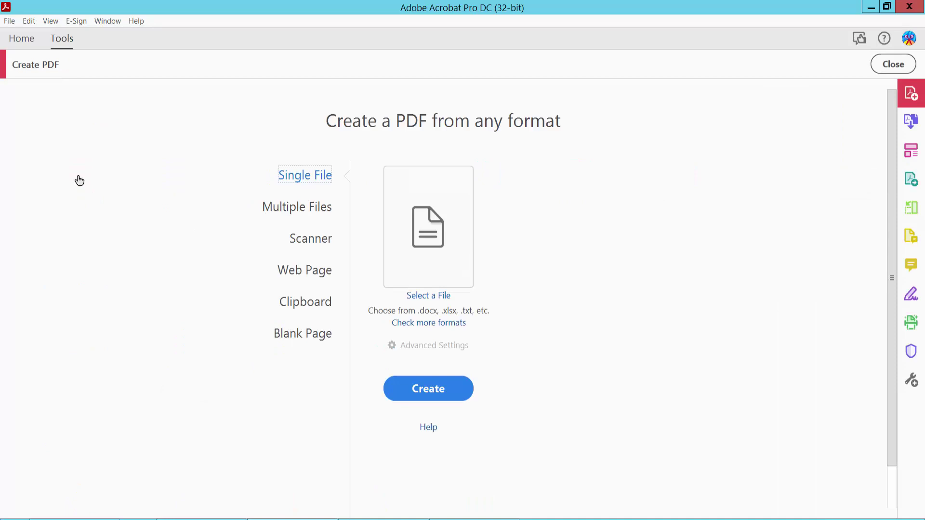
left_click(434, 390)
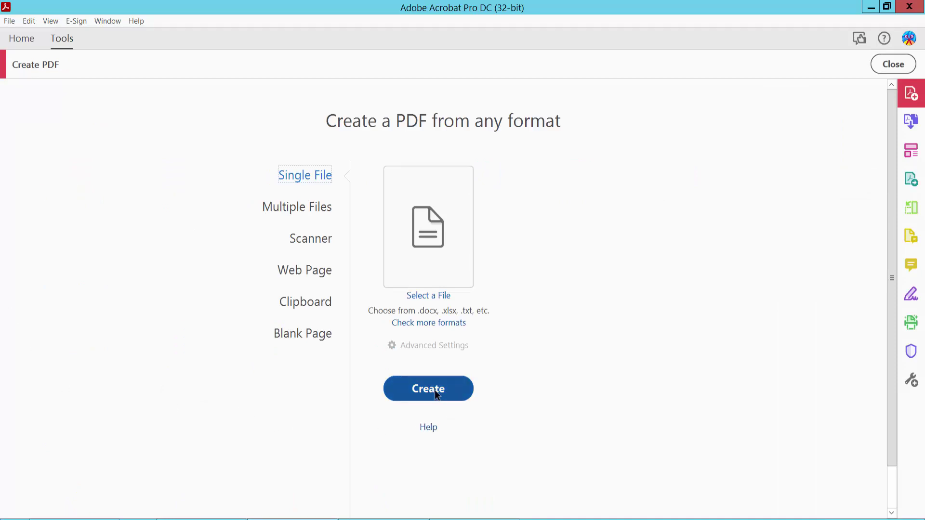
Step: Select the Desktop Excel workbook 'PDF File' and open it for conversion
left_click(131, 251)
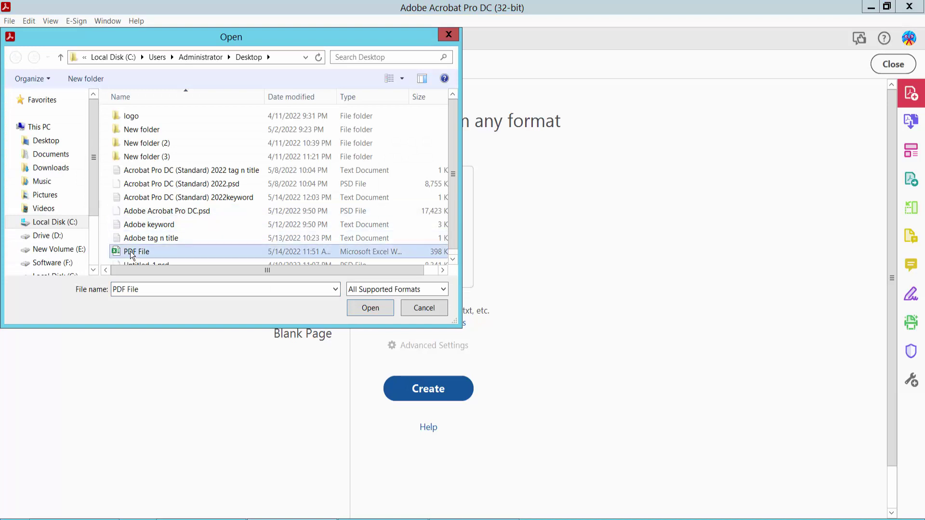
left_click(369, 307)
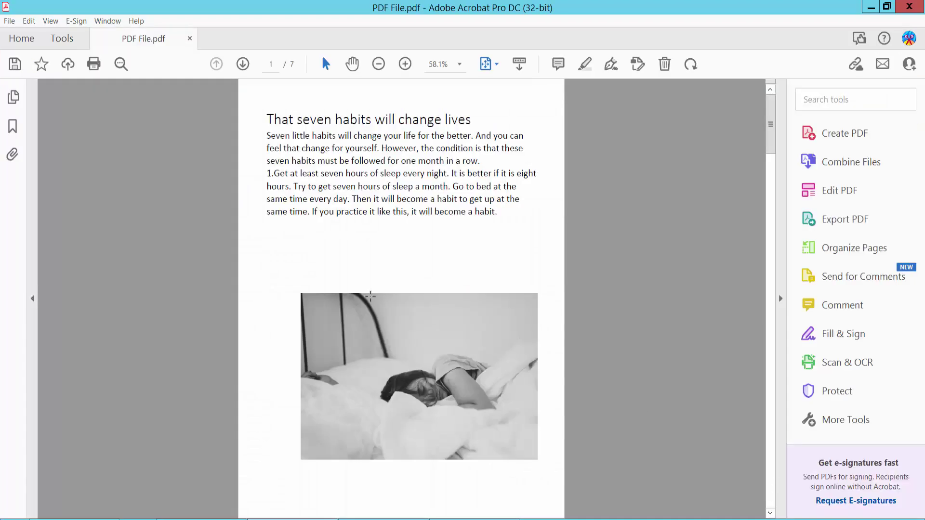
Step: Show the Page Thumbnails pane for the seven-page 'PDF File.pdf'
left_click(14, 97)
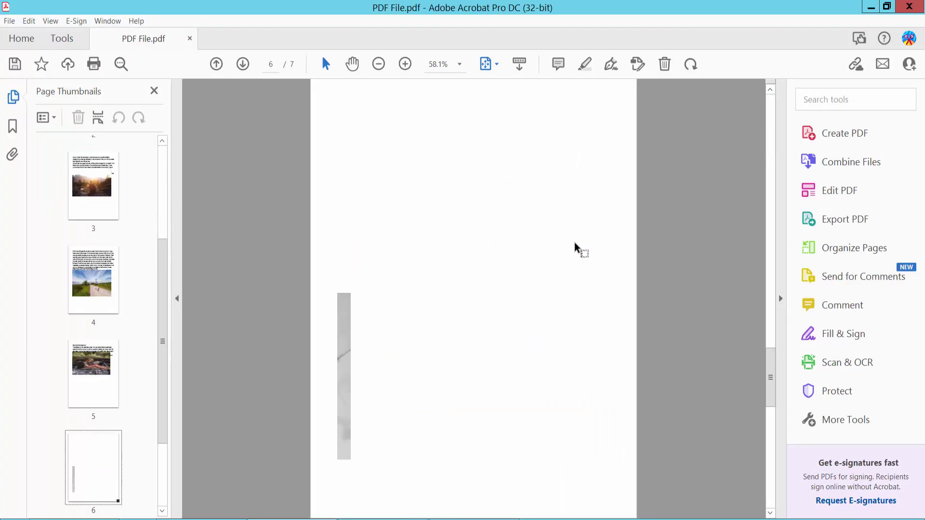
scroll(536, 245, "down", 5)
scroll(536, 246, "down", 5)
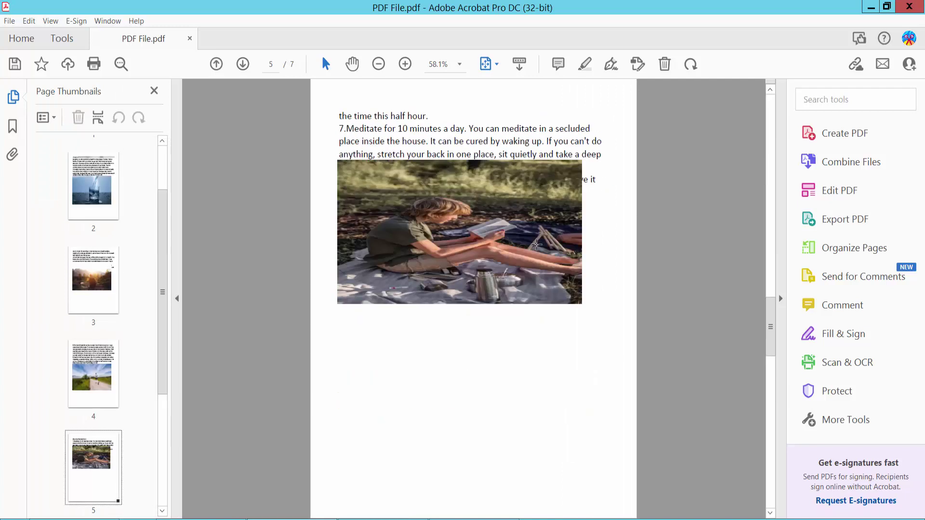
scroll(536, 246, "down", 5)
scroll(536, 246, "up", 5)
scroll(536, 246, "up", 5)
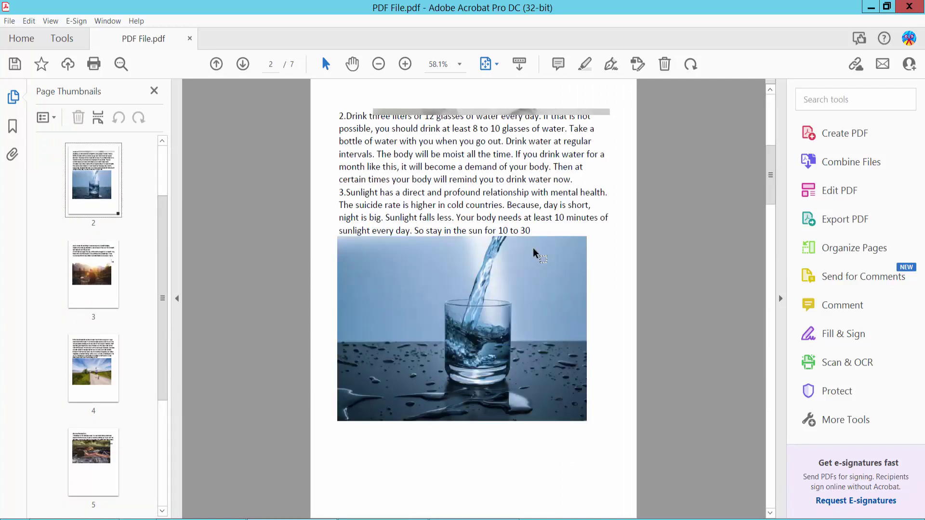
scroll(537, 253, "up", 5)
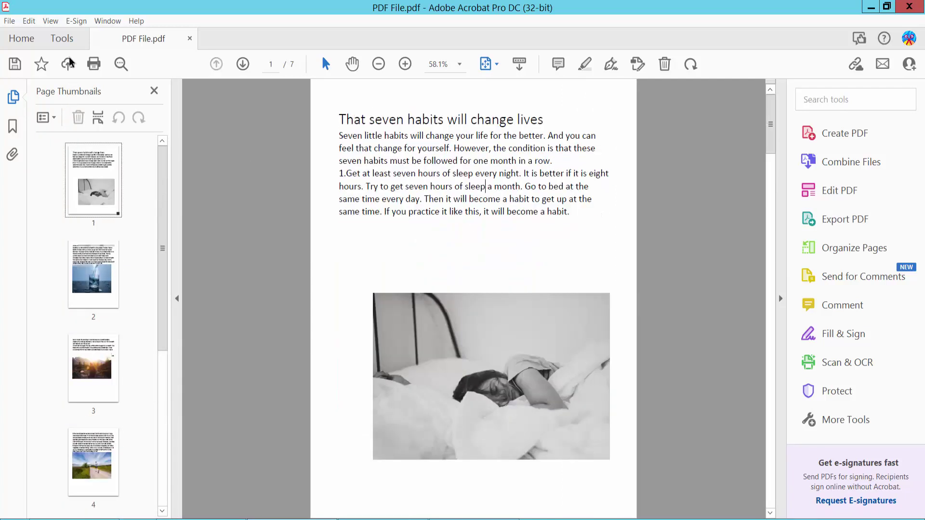
Step: Turn on Edit PDF and click into the first page's paragraph
left_click(62, 38)
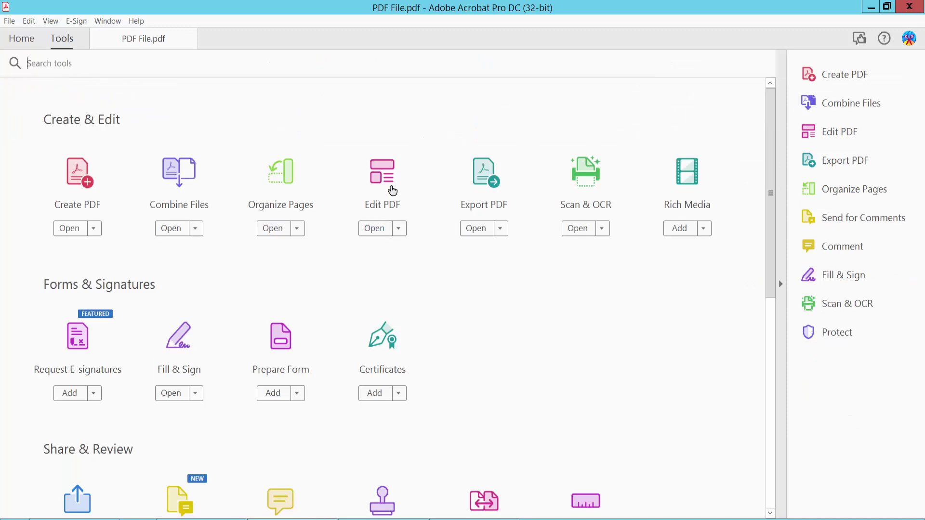
left_click(381, 184)
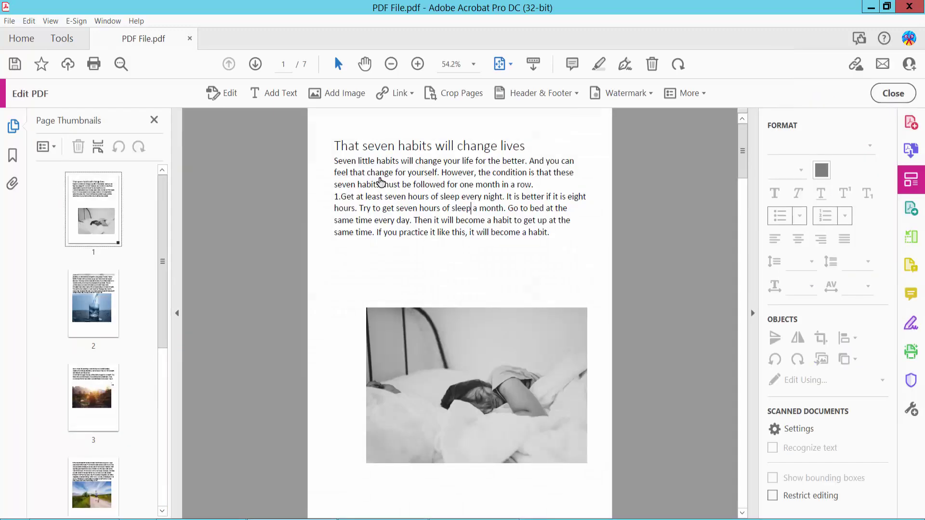
left_click(450, 194)
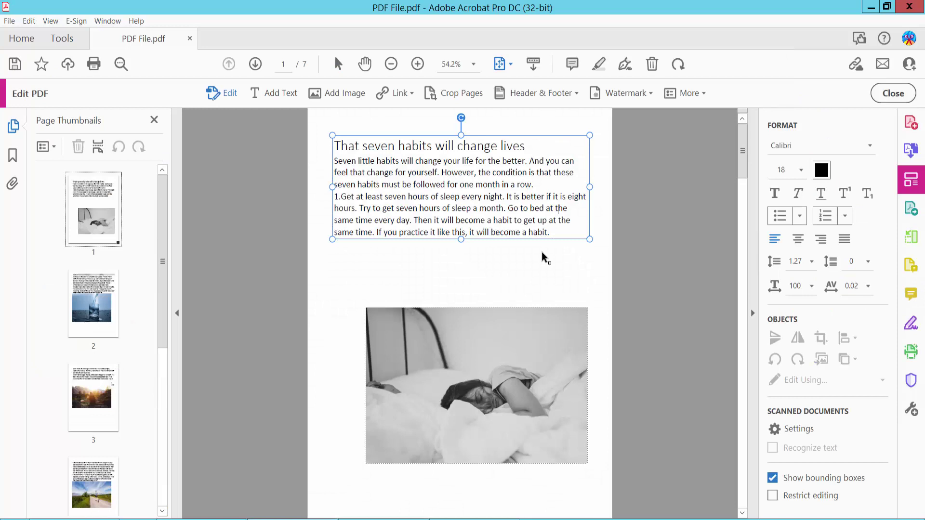
left_click(470, 297)
left_click(532, 190)
Step: Test selecting text in the paragraphs, then open and dismiss the File menu
left_click_drag(532, 184, 474, 184)
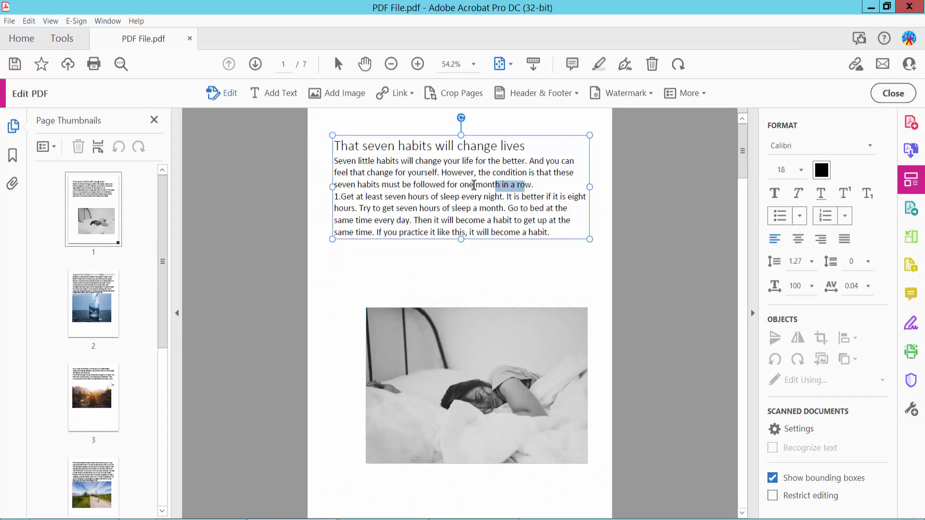
left_click(451, 191)
scroll(506, 217, "down", 10)
scroll(533, 211, "down", 5)
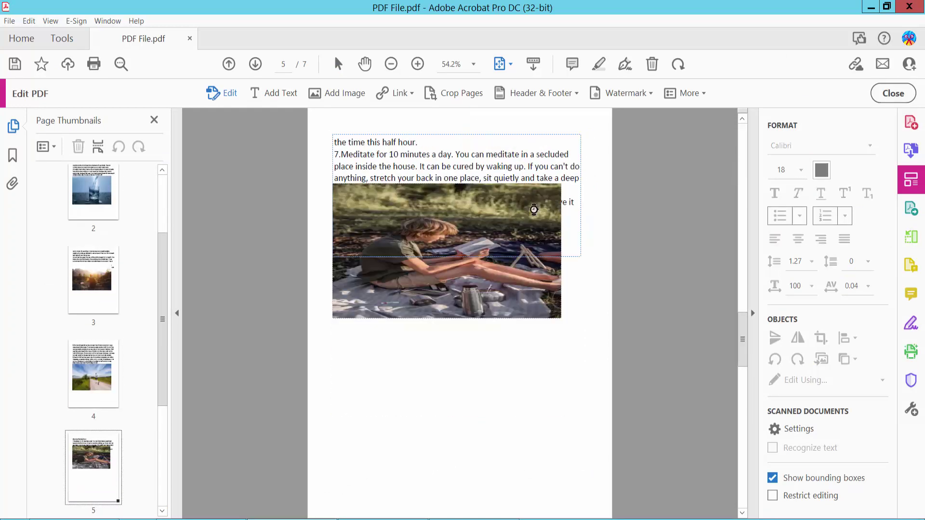
scroll(533, 211, "up", 5)
double_click(491, 191)
left_click(550, 190)
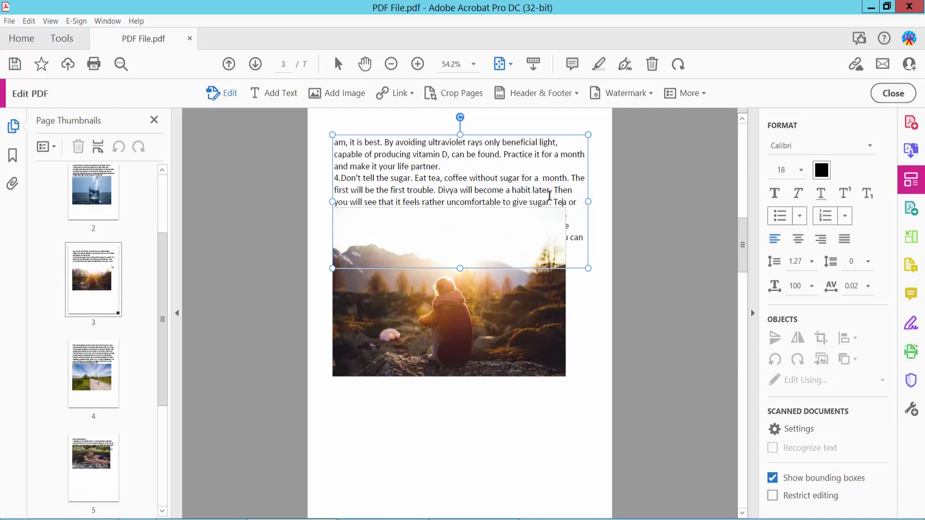
scroll(549, 195, "up", 10)
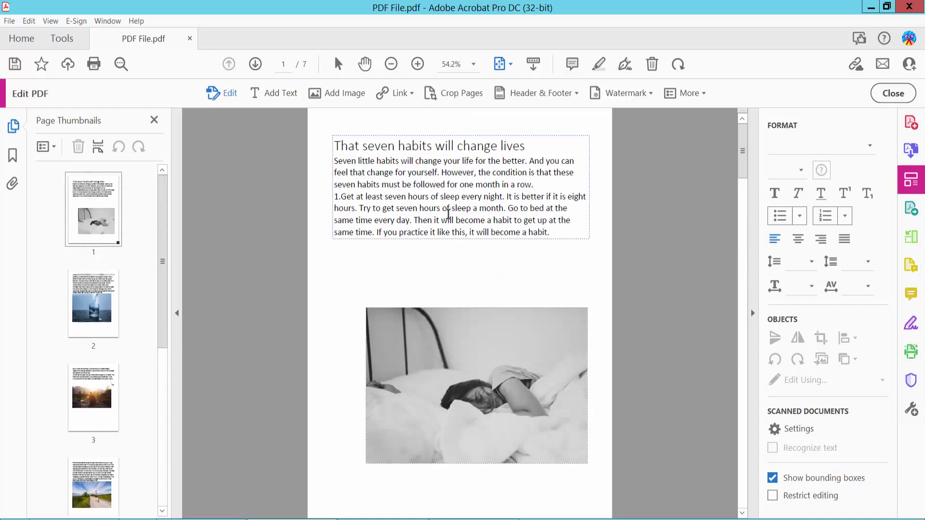
left_click(9, 20)
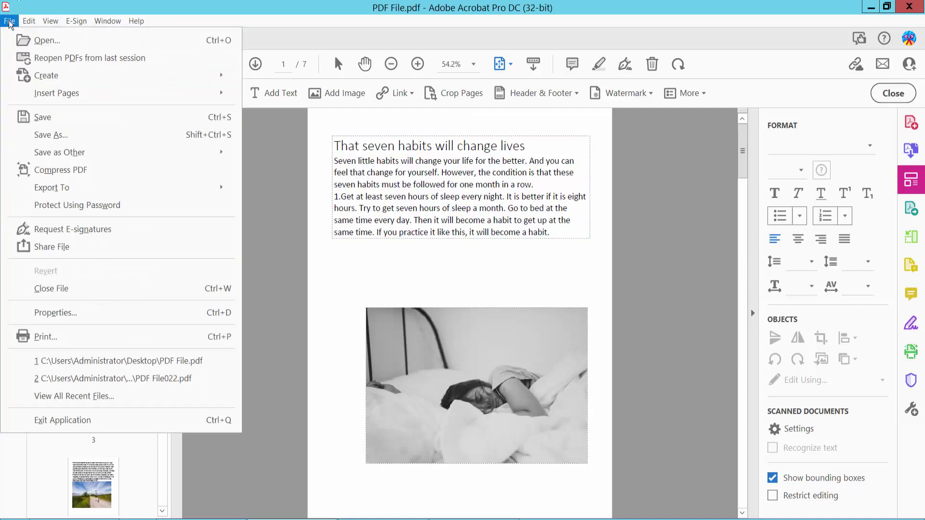
left_click(455, 259)
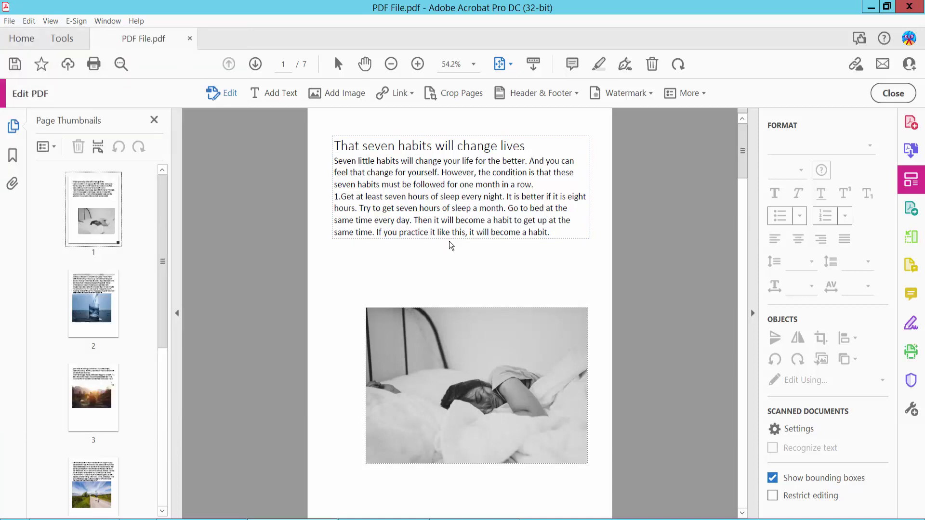